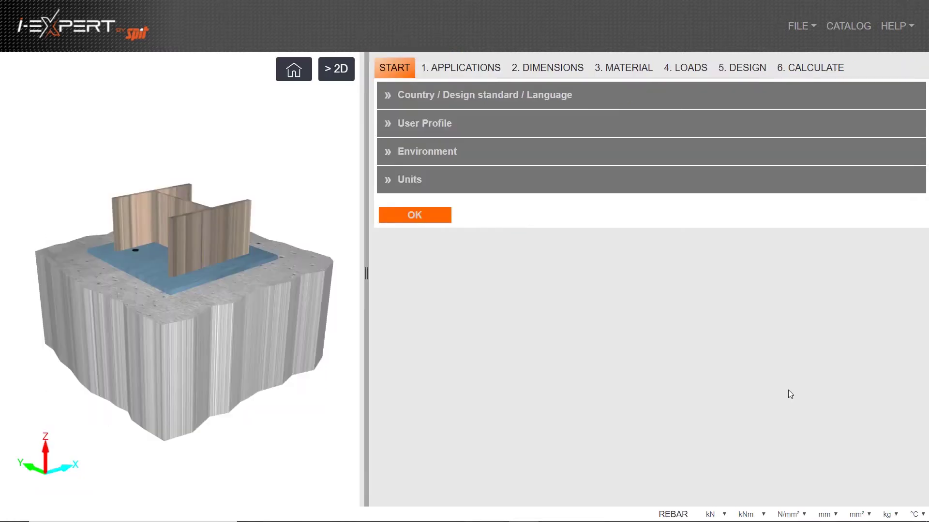
Set the project's country to United Kingdom in the country, design standard and language settings
left_click_drag(297, 226, 298, 247)
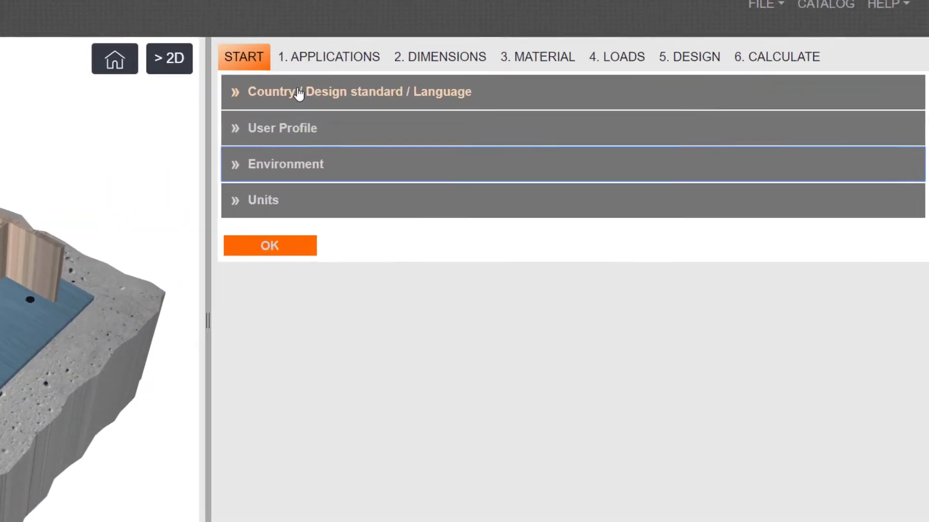
left_click(443, 97)
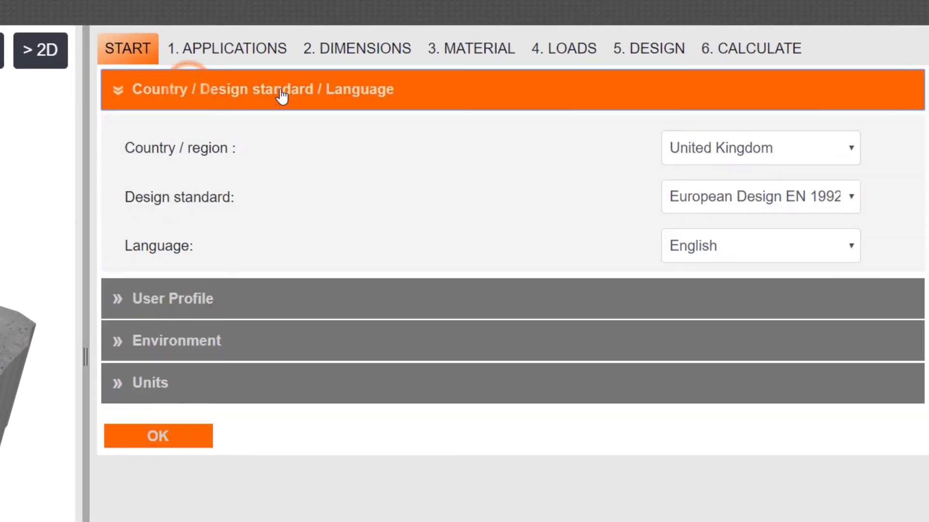
left_click(774, 151)
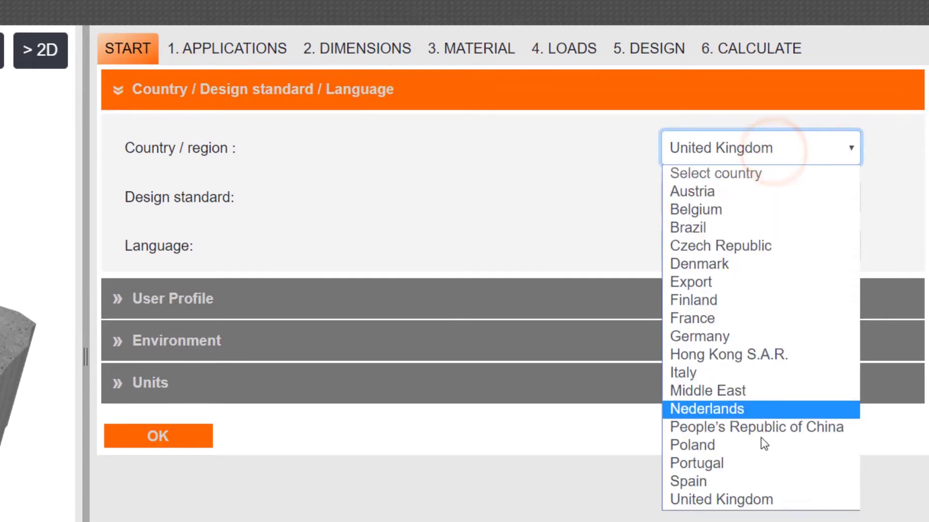
left_click(760, 498)
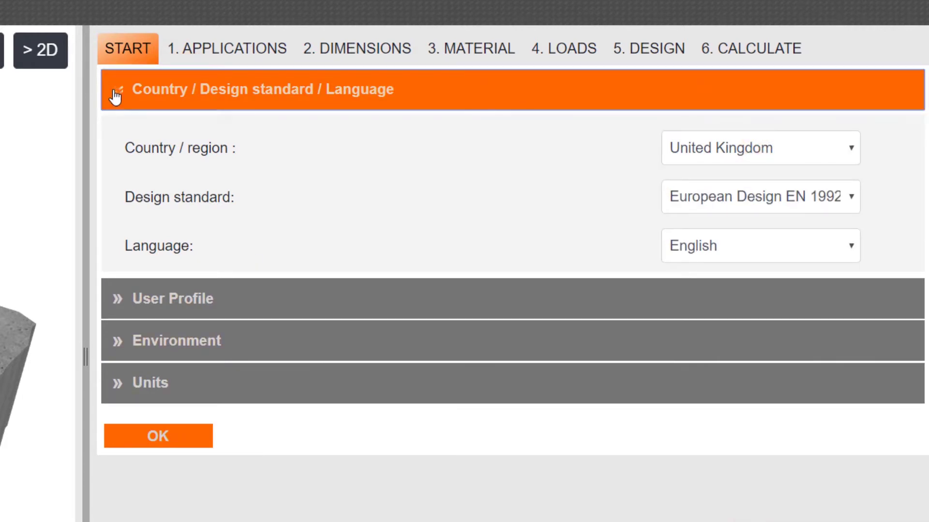
Switch the application type to Rebar reinforcement, accept the reset of entered data, and enlarge the model view
left_click(173, 57)
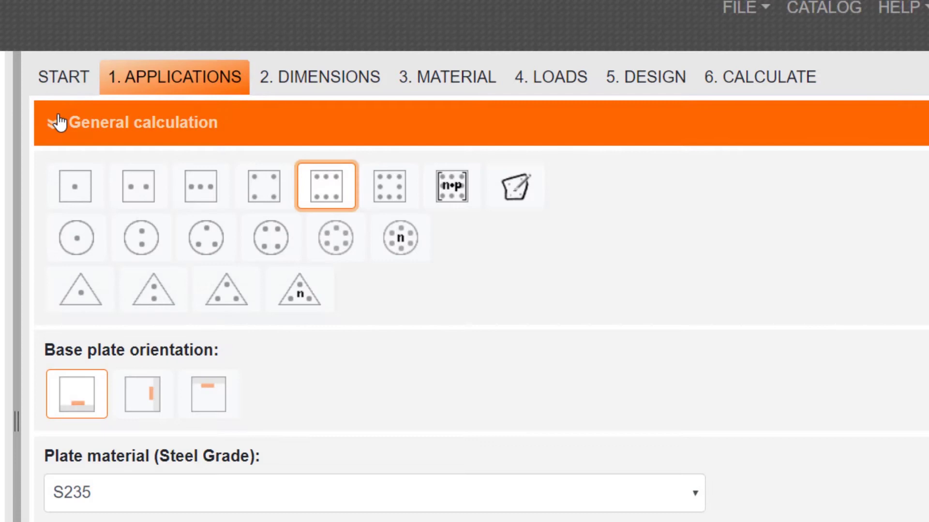
left_click(57, 122)
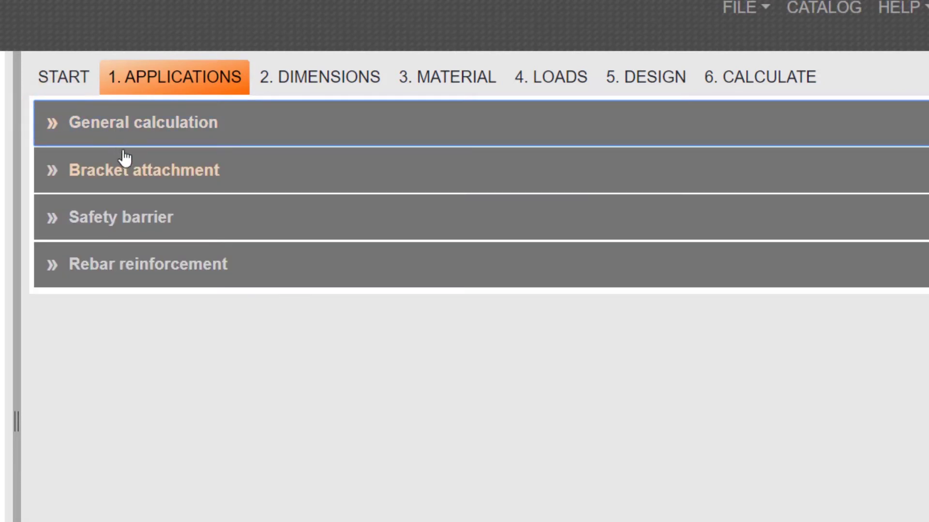
left_click(139, 270)
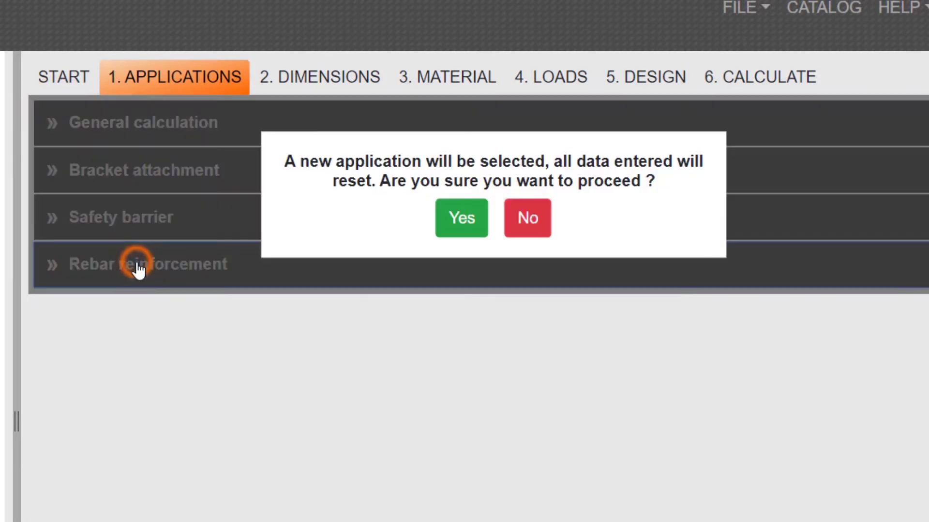
left_click(465, 216)
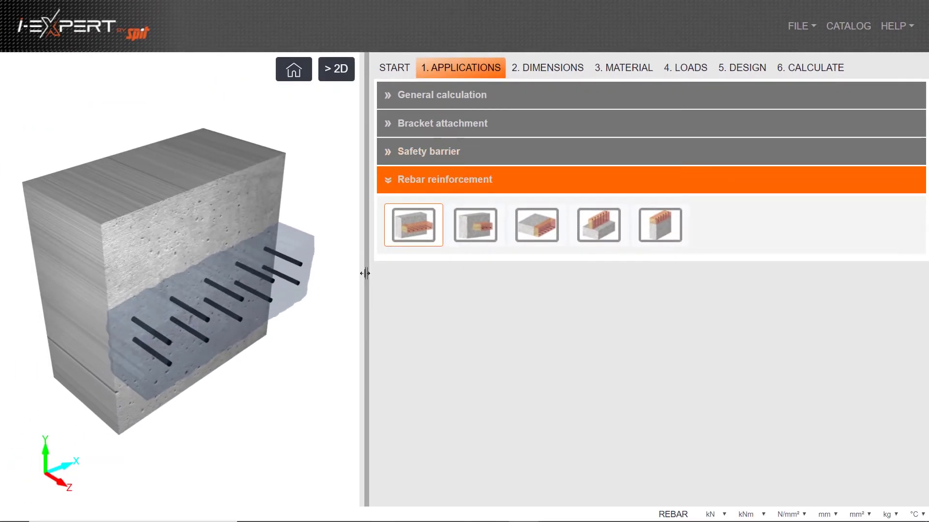
left_click_drag(20, 419, 114, 419)
left_click_drag(423, 275, 460, 274)
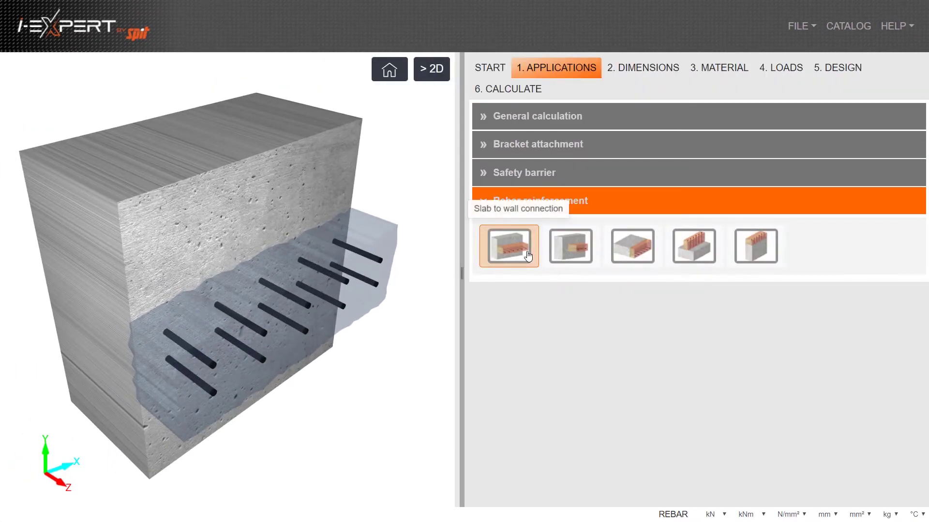
Choose the rebar case that extends a slab horizontally from its end face, and check it in 2D and 3D
left_click(566, 254)
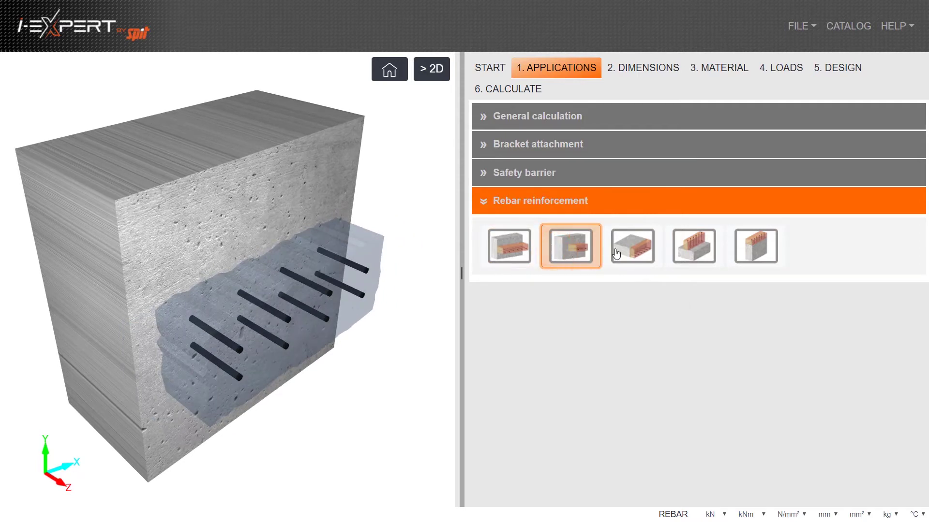
left_click(712, 254)
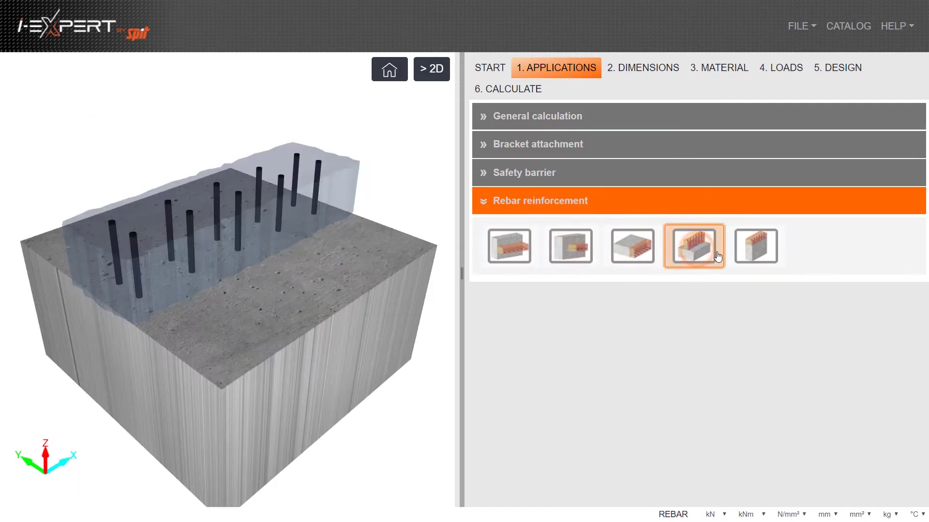
left_click(641, 251)
left_click(432, 74)
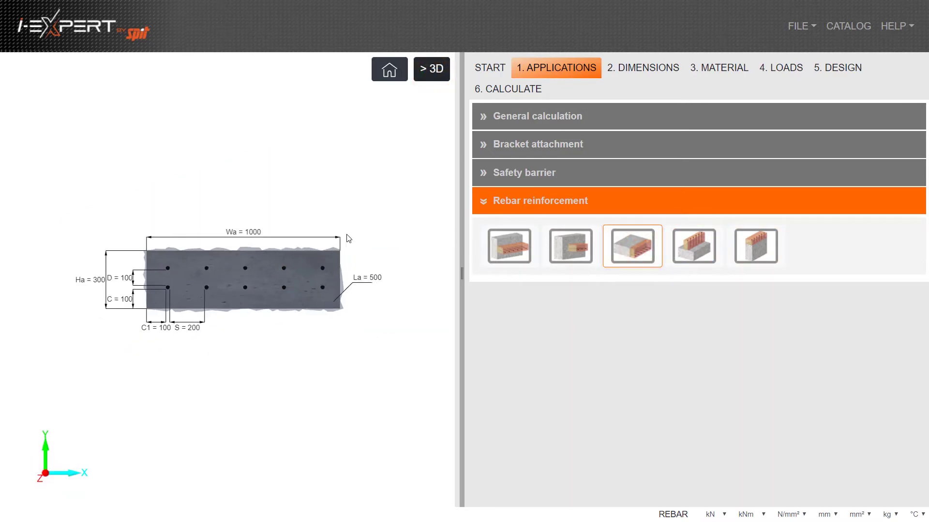
left_click(423, 71)
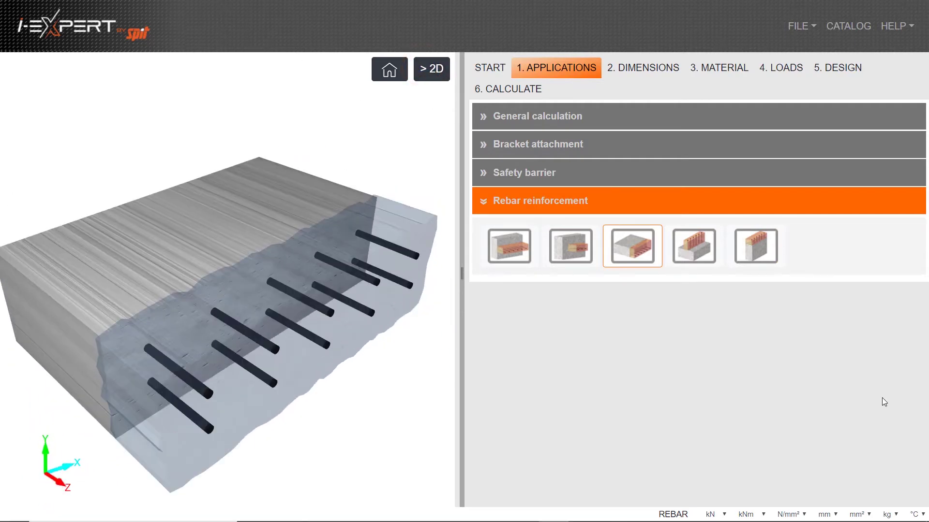
In the reinforcement parameters, select steel bar grade Fe E500 and set the number of layers to 3
left_click(663, 70)
left_click(424, 72)
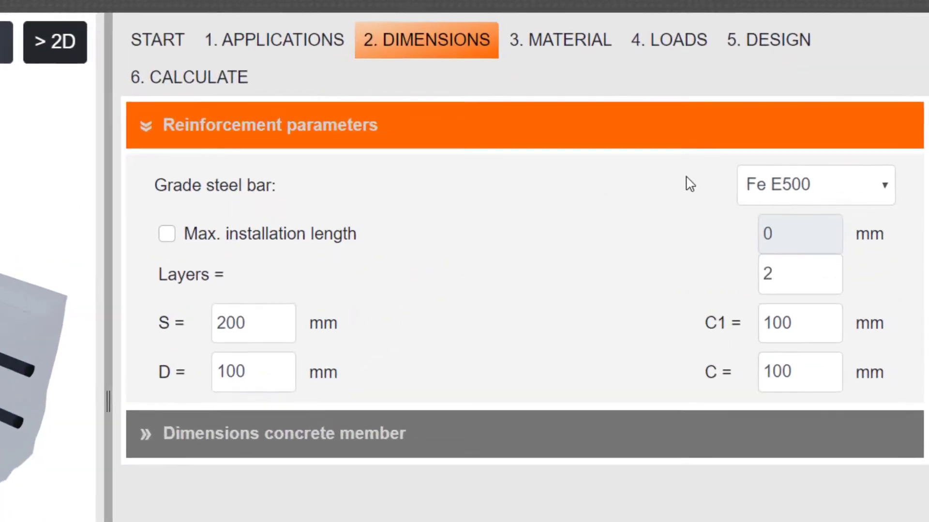
left_click(893, 151)
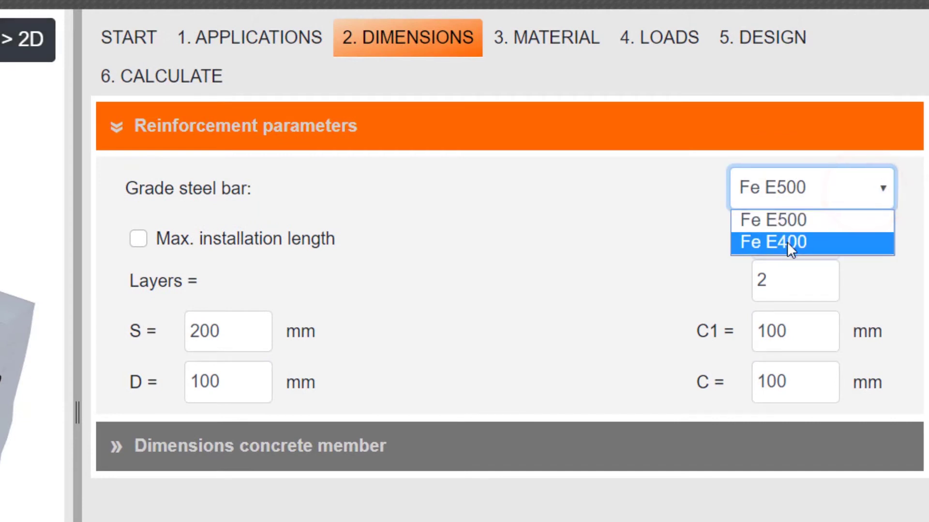
left_click(788, 224)
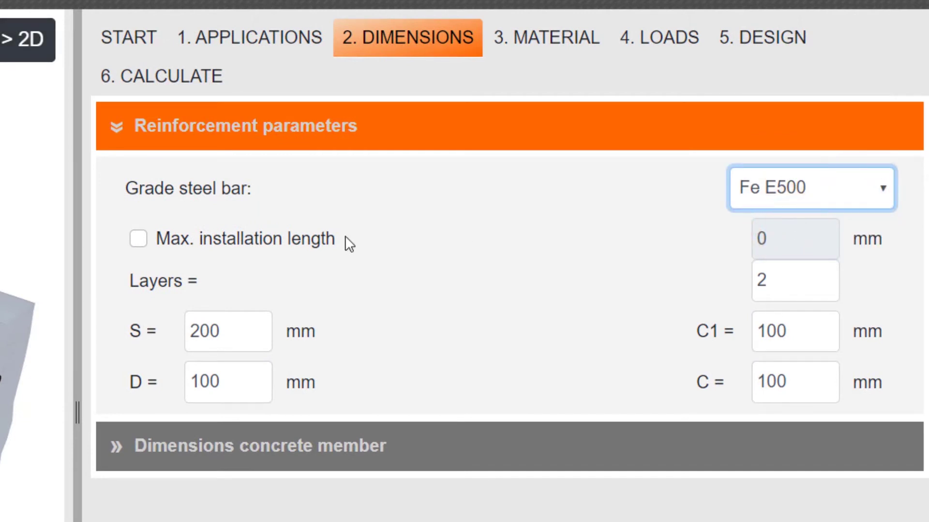
left_click(774, 276)
left_click(825, 276)
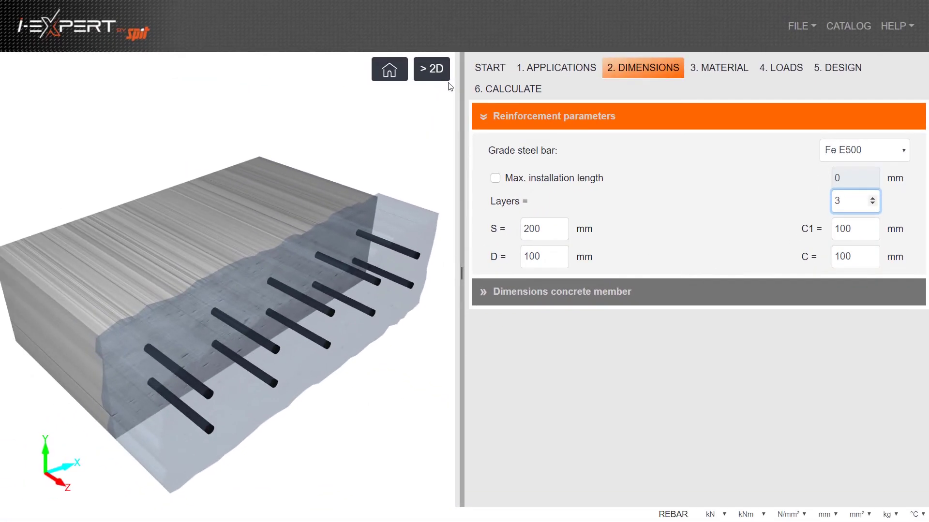
Set member height Ha to 400 mm, length La to 700 mm, spacing D to 120 mm and distance C to 50 mm, then review the model
left_click(39, 55)
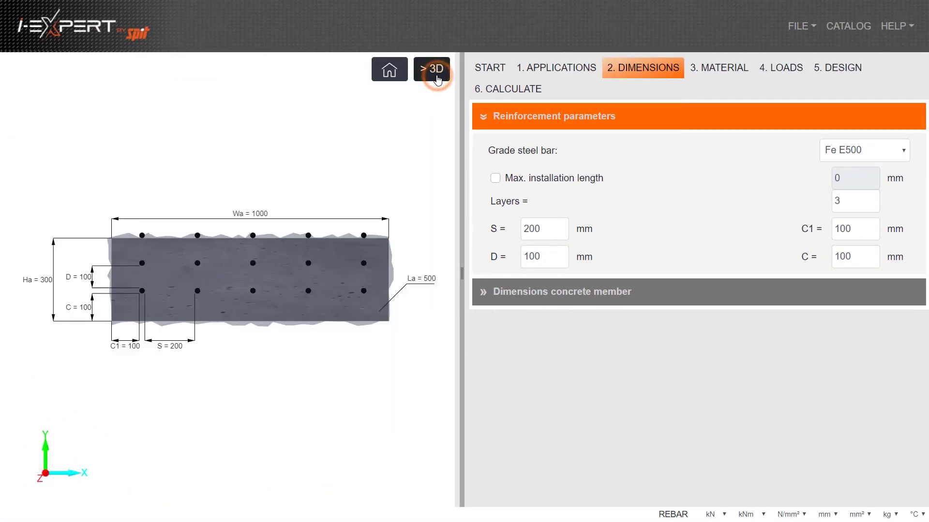
left_click(42, 280)
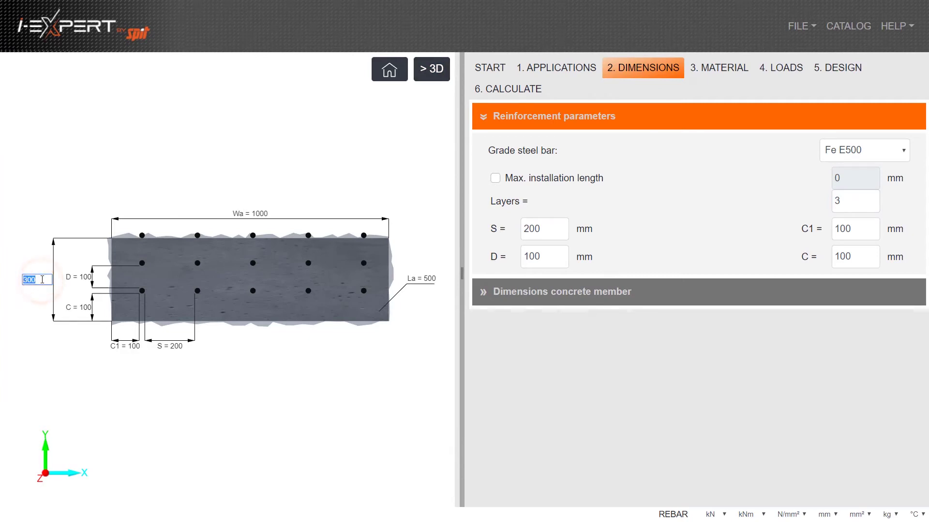
key("Return")
left_click(517, 292)
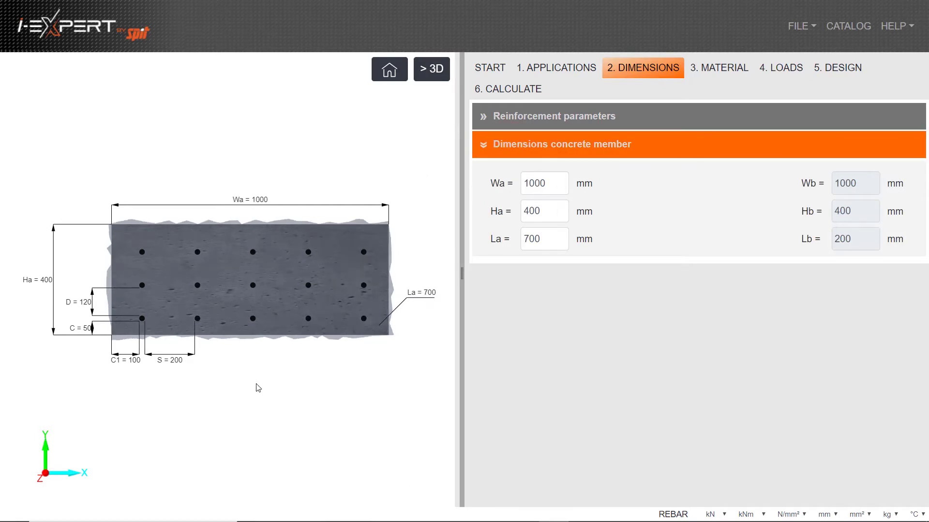
scroll(258, 388, "up", 2)
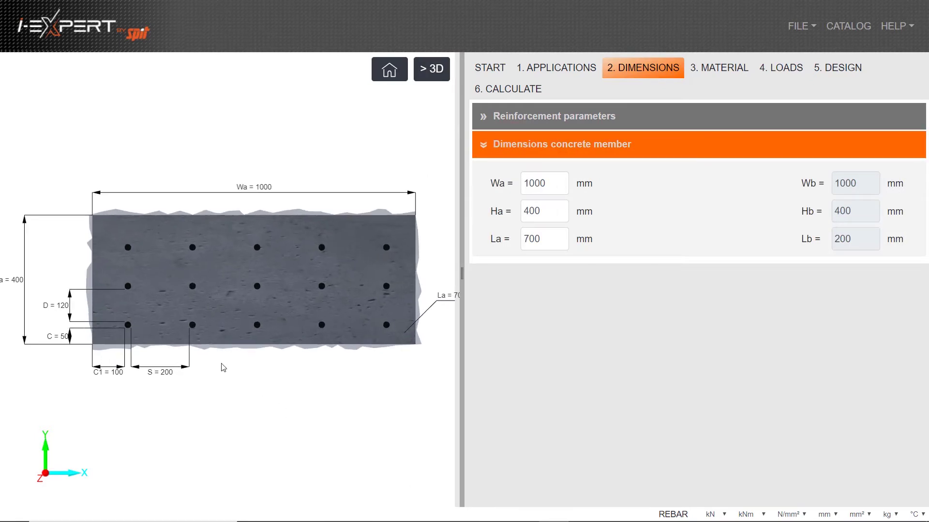
left_click(425, 74)
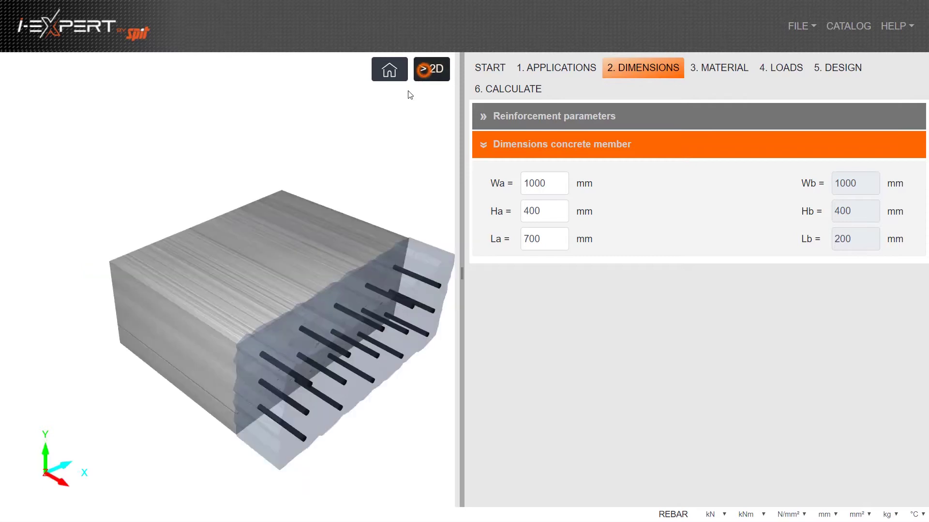
mouse_move(231, 307)
left_mouse_down()
mouse_move(236, 247)
mouse_move(246, 263)
left_mouse_up()
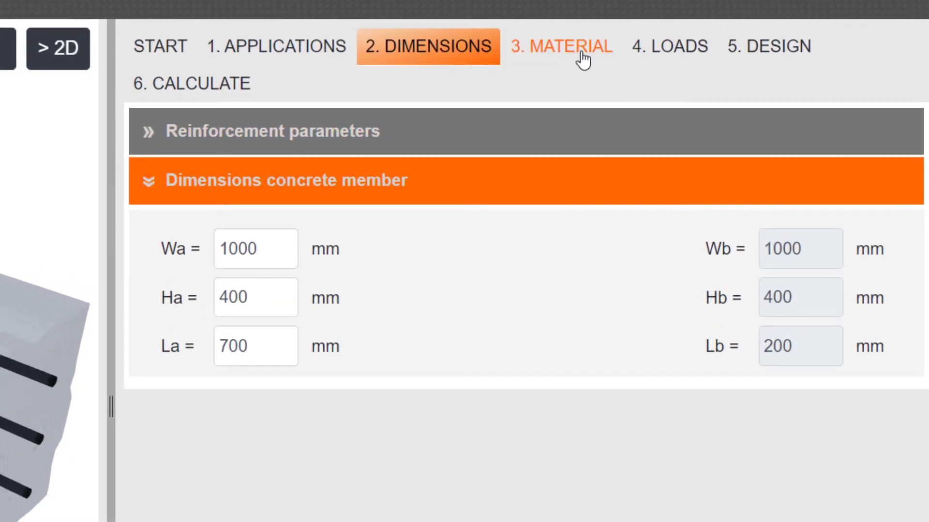
Set the concrete strength to Custom with a value of 42 N/mm²
left_click(599, 61)
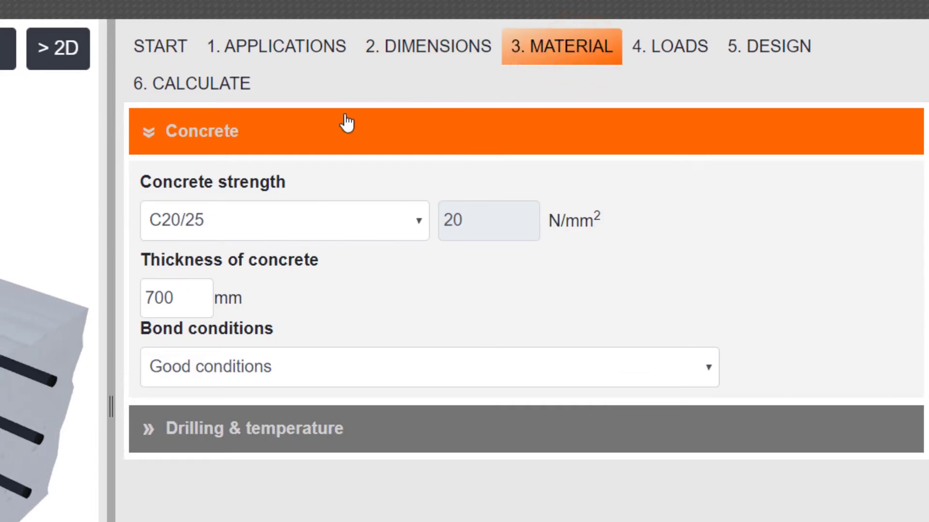
left_click(255, 232)
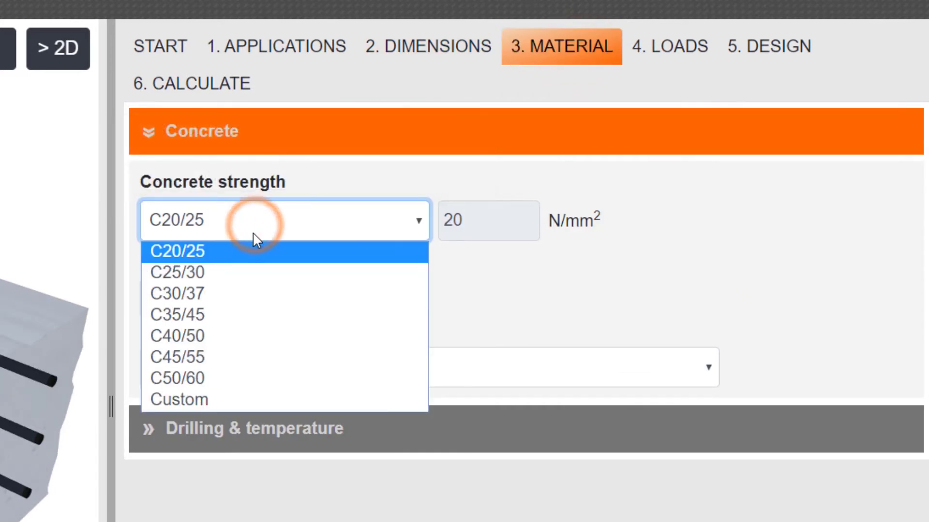
left_click(275, 398)
double_click(469, 219)
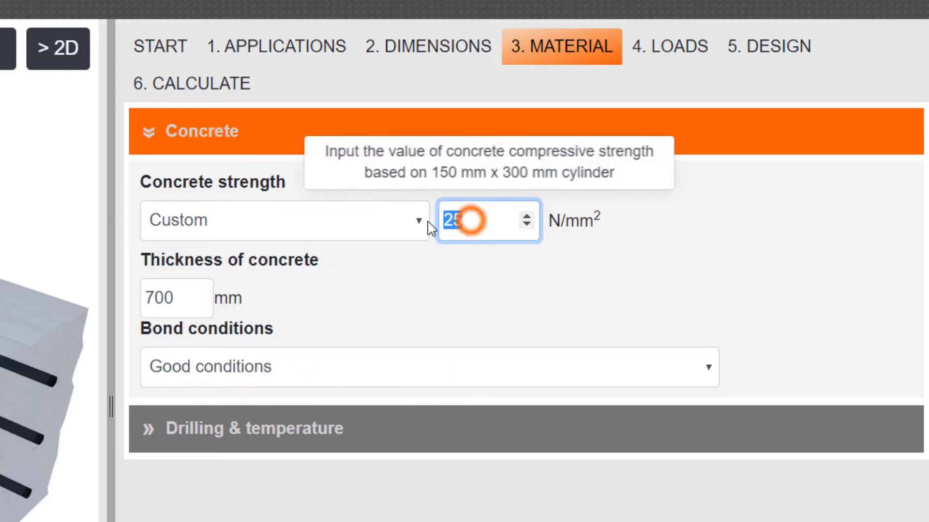
type("4")
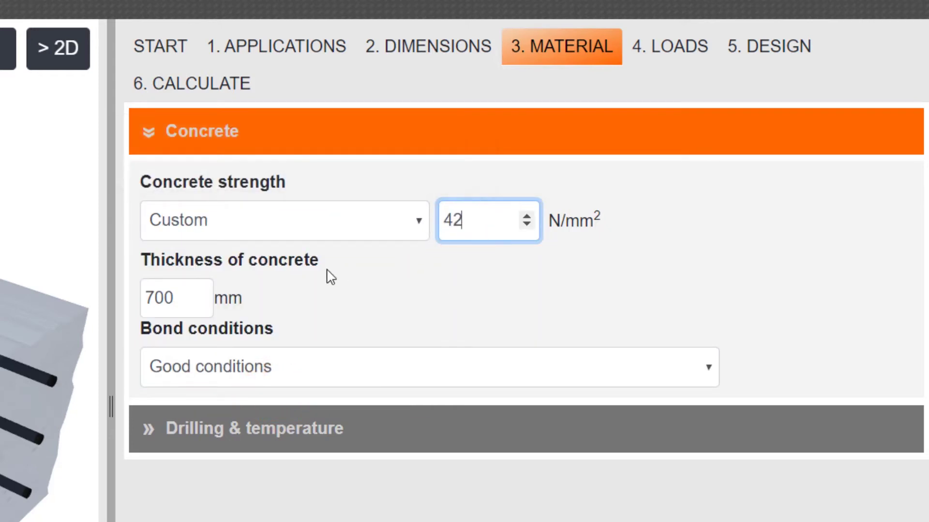
Select Good conditions as the bond conditions for the concrete
left_click(185, 300)
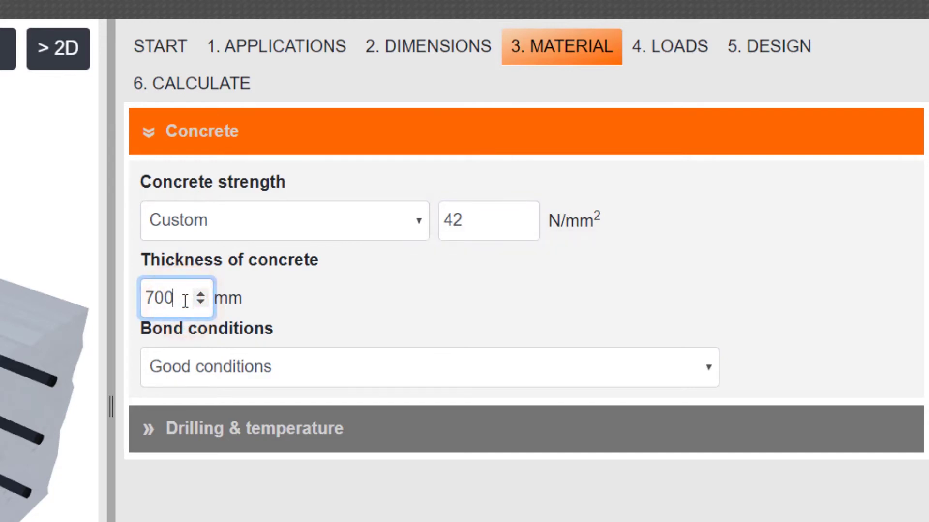
left_click(231, 362)
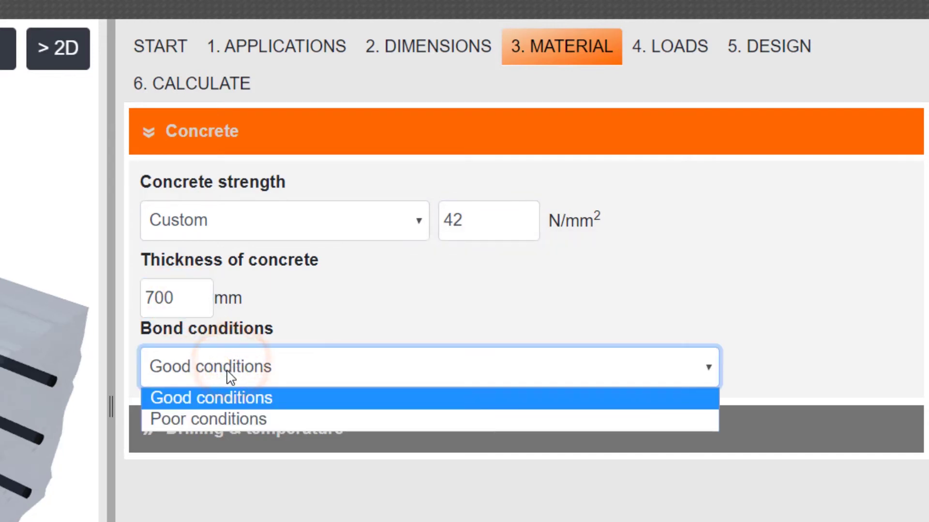
left_click(198, 400)
Select the +40ºC/+24ºC temperature range and Diamond drilling as the installation condition
scroll(203, 384, "down", 3)
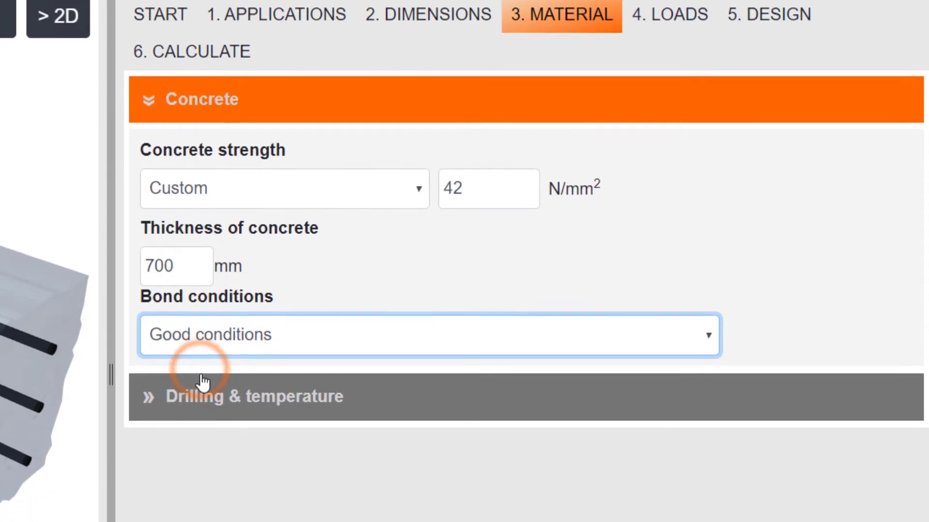
left_click(207, 296)
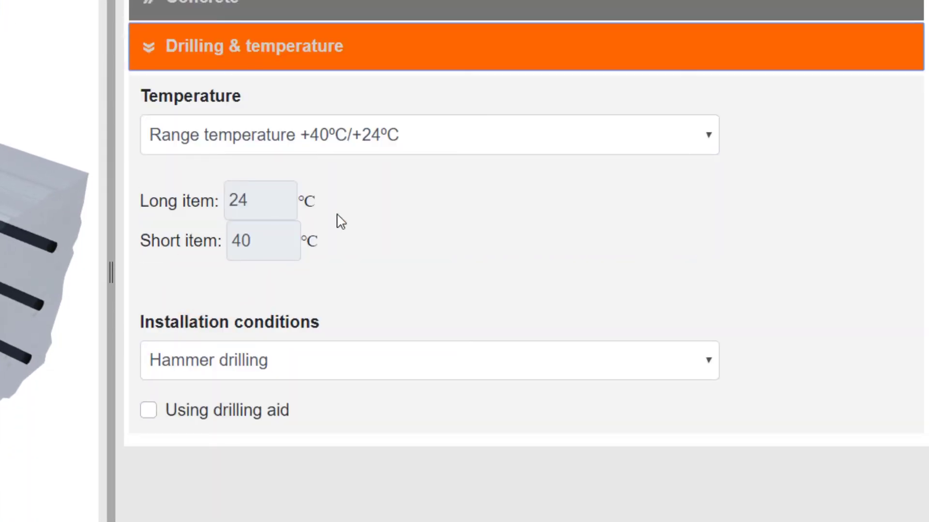
left_click(709, 141)
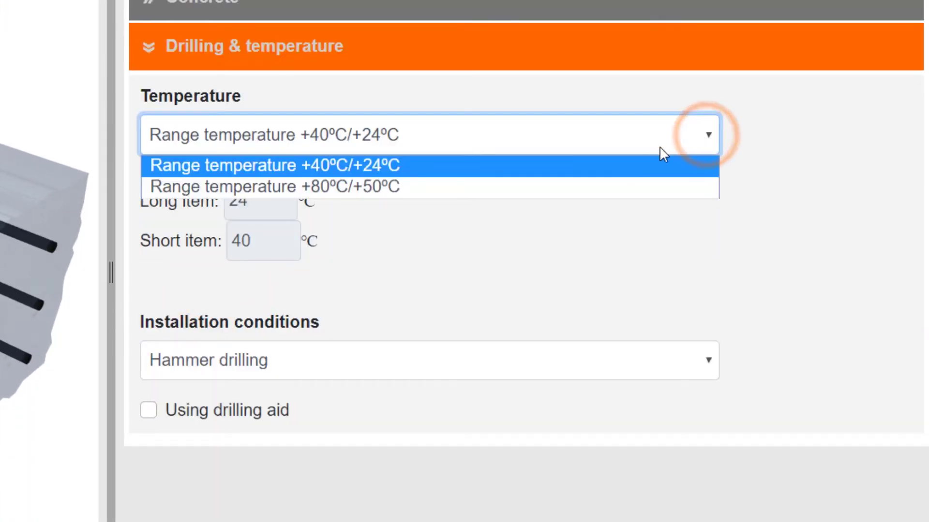
left_click(642, 166)
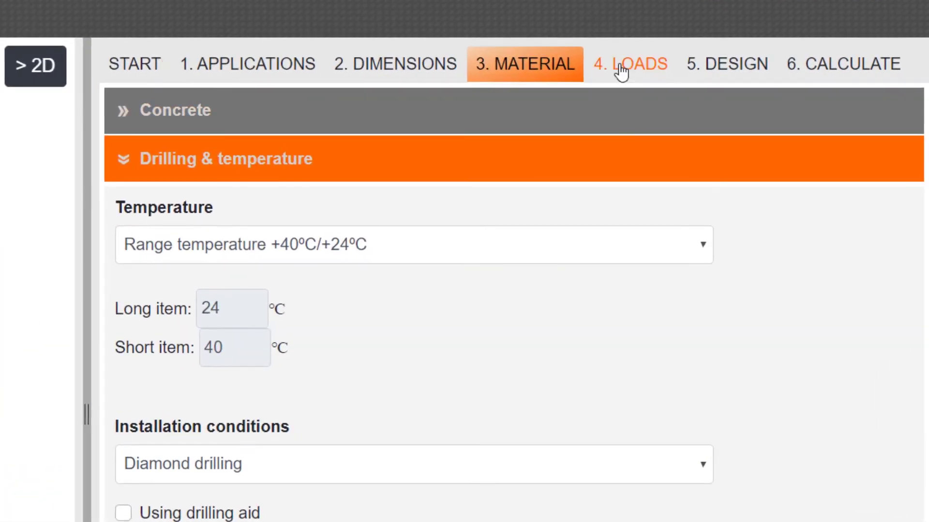
Define the load as a load per section with an Nz value of 200 kN
left_click(621, 70)
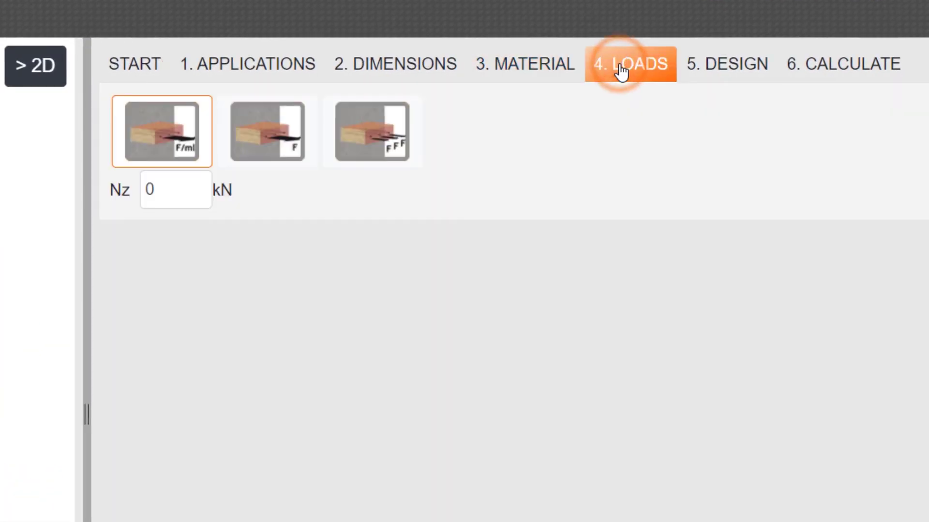
left_click(182, 131)
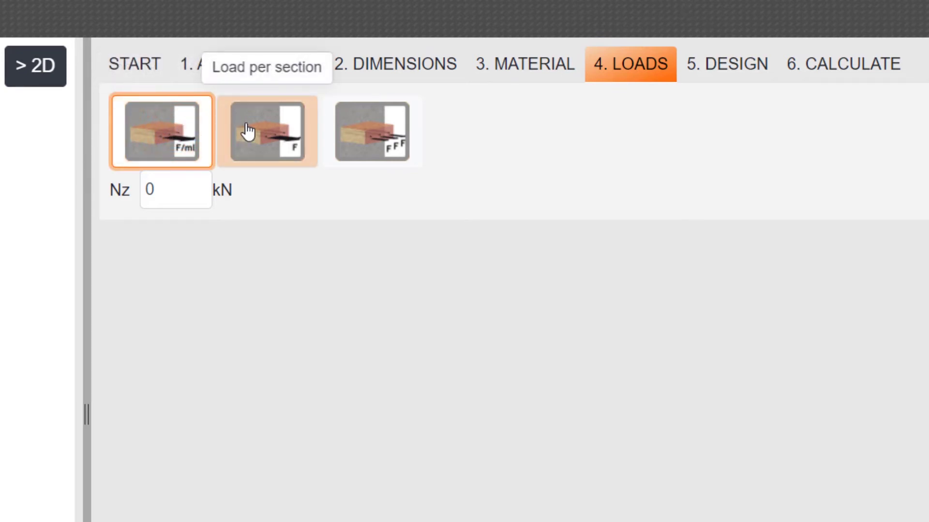
left_click(363, 124)
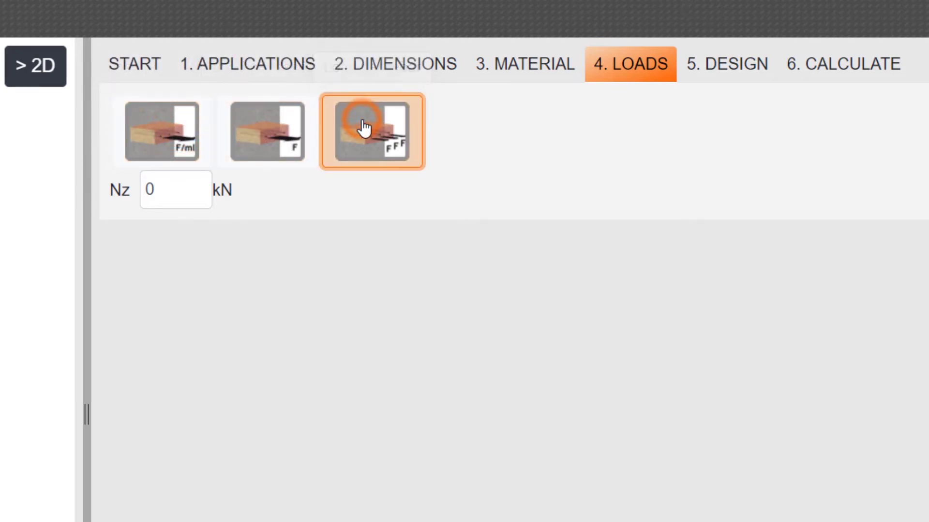
left_click(282, 135)
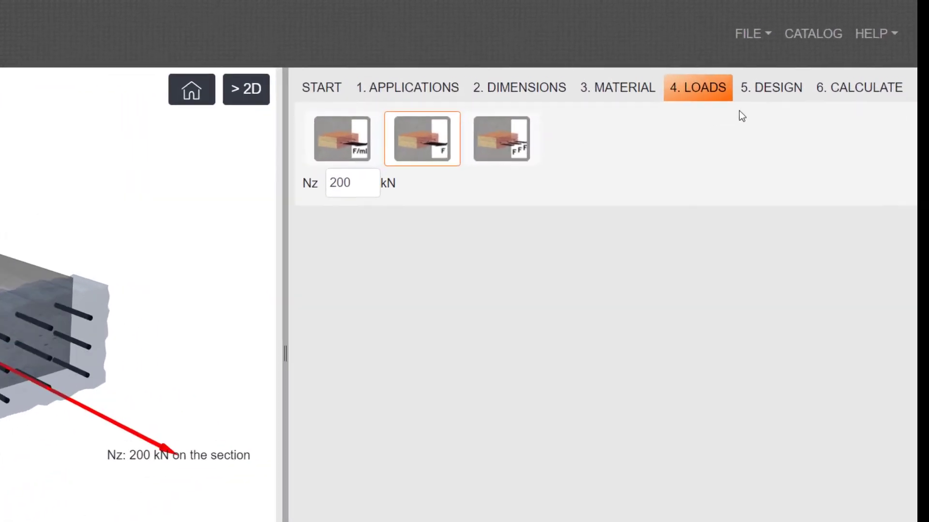
Try the Eurocode 2 rebar design with fire calculation at 30 minutes, and return to the plain Eurocode 2 rebar application
left_click(749, 112)
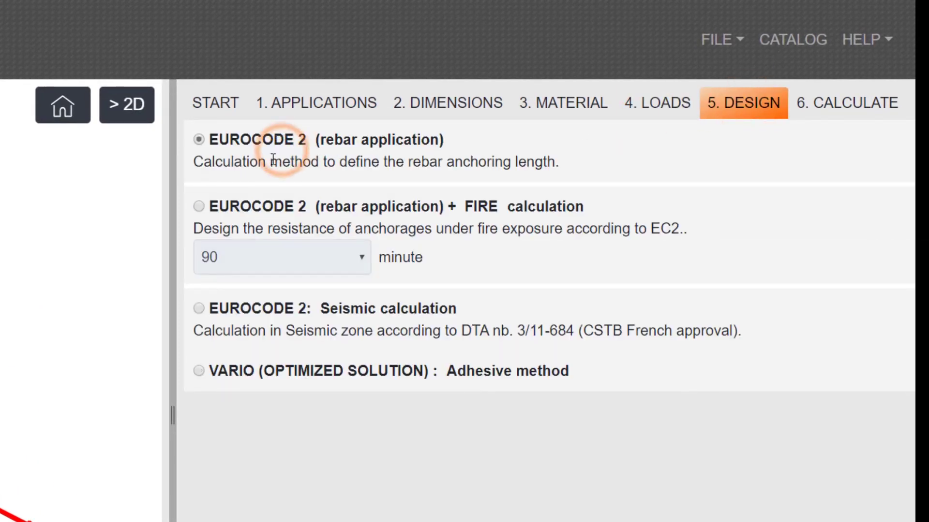
left_click(207, 208)
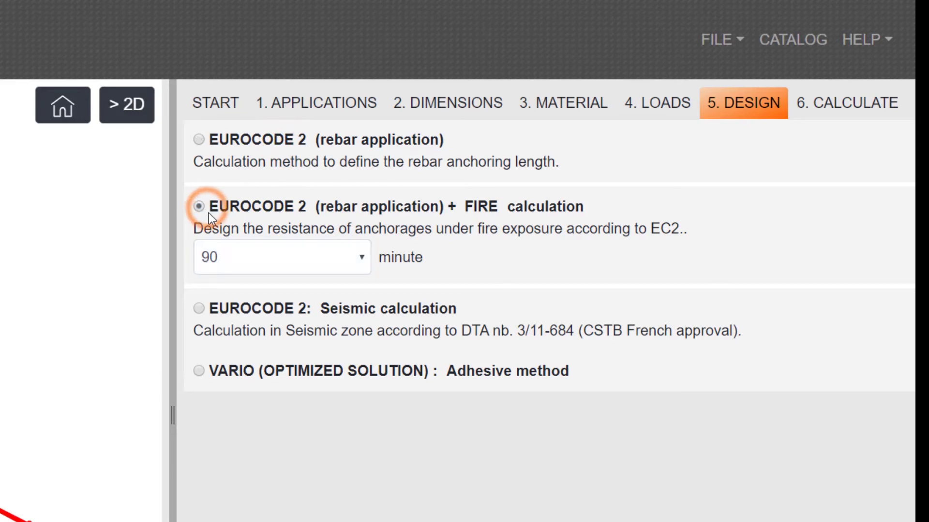
left_click(361, 258)
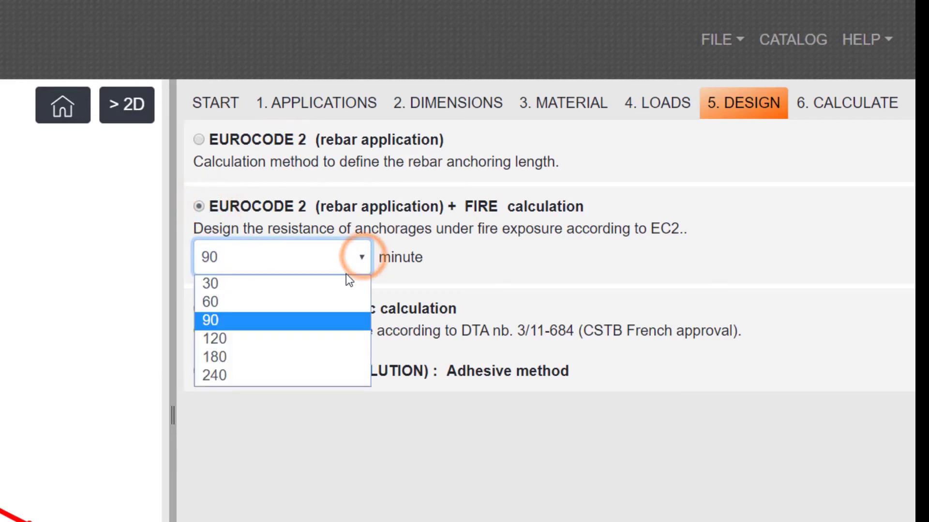
left_click(333, 316)
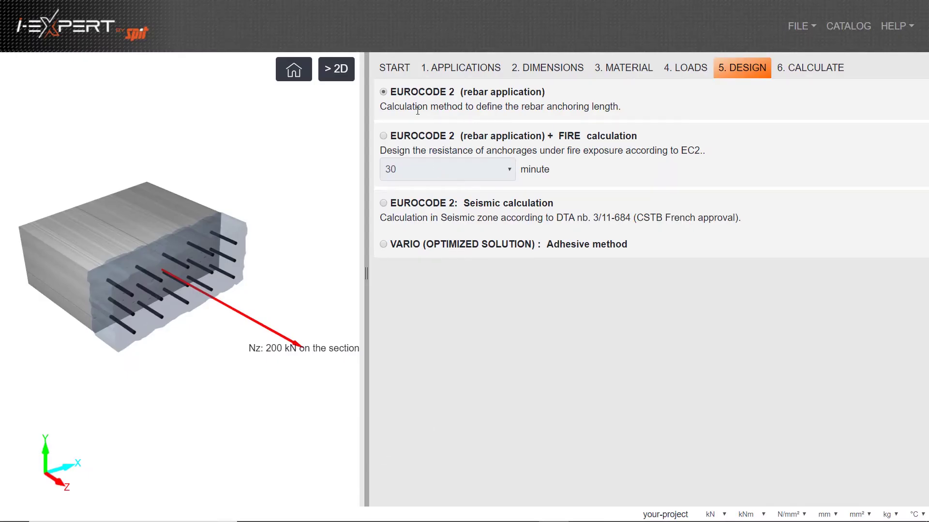
left_click(384, 93)
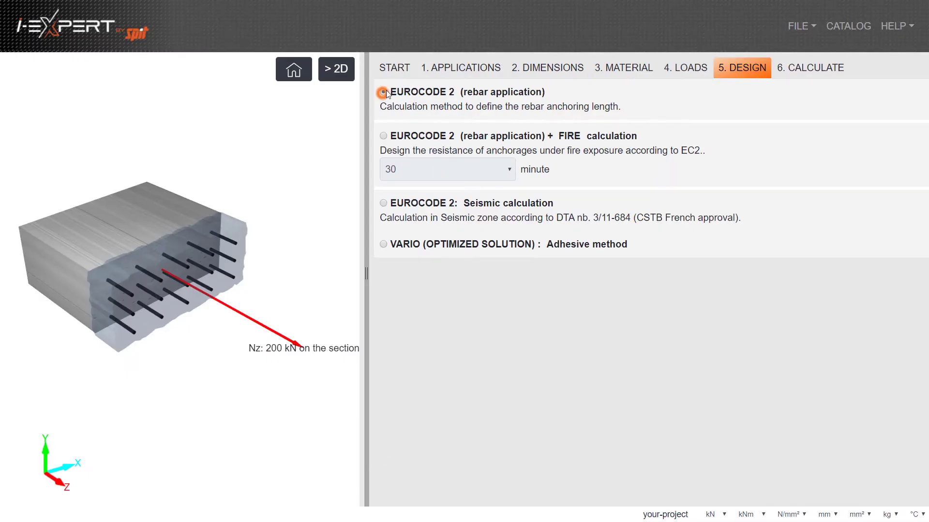
Calculate with the Vario adhesive method and select VIPER XTREM - Fe E500 Ø12 from the products sorted by ascending anchorage length
left_click(818, 69)
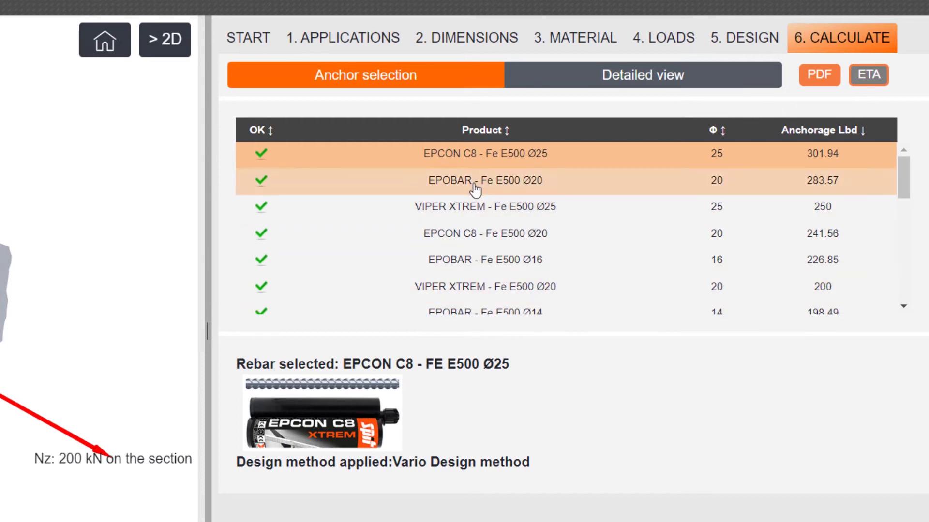
left_click(720, 133)
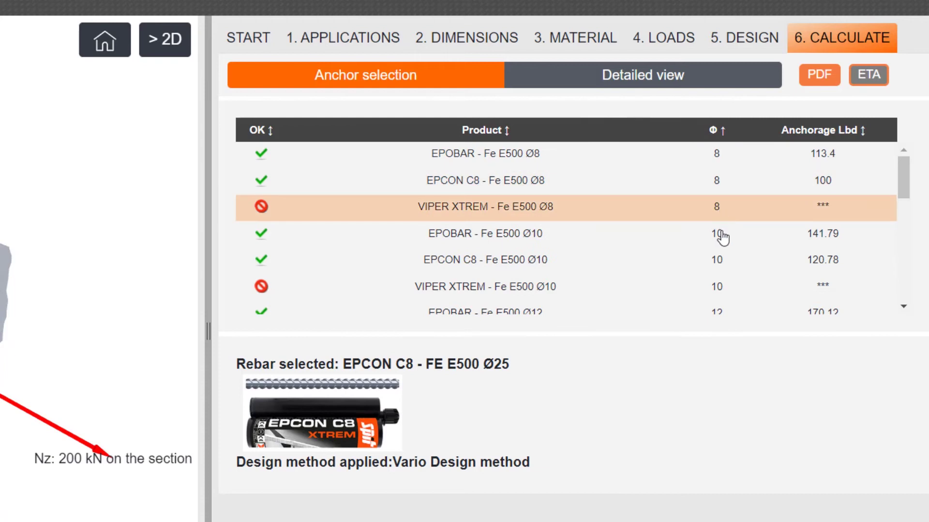
left_click(818, 130)
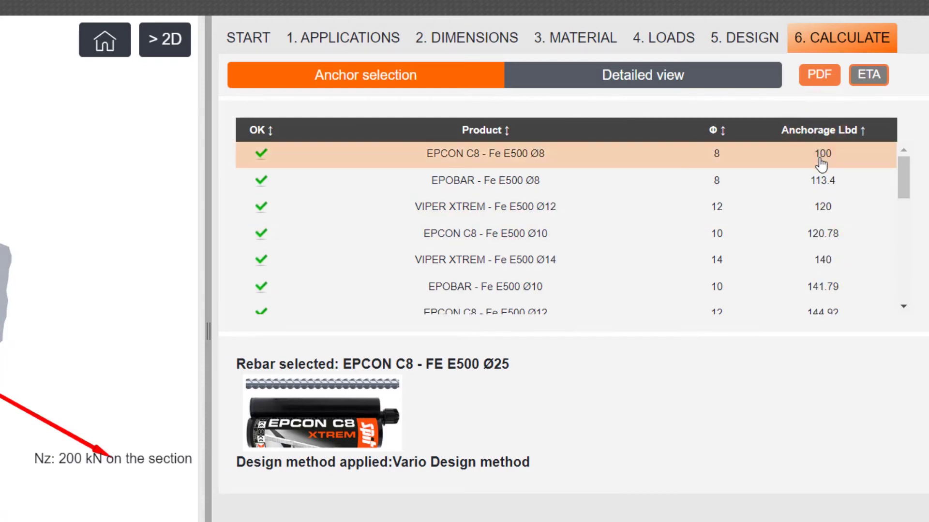
left_click(540, 218)
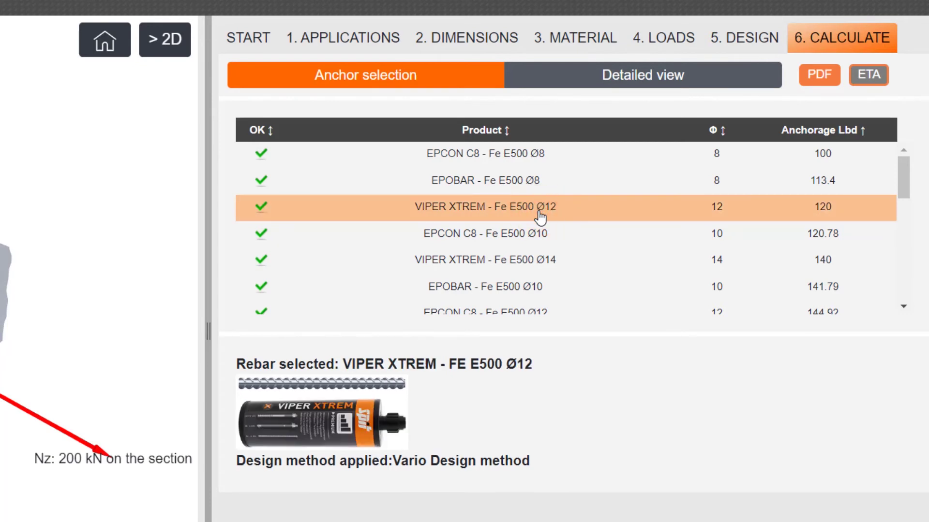
Examine the detailed Vario design calculation and the installation data of the selected rebar
left_click(569, 80)
scroll(286, 179, "down", 1)
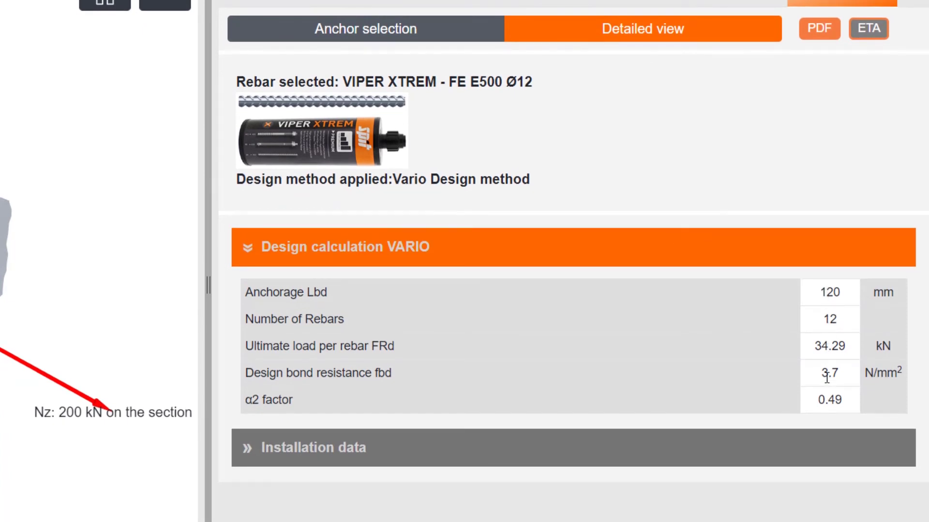
left_click(347, 453)
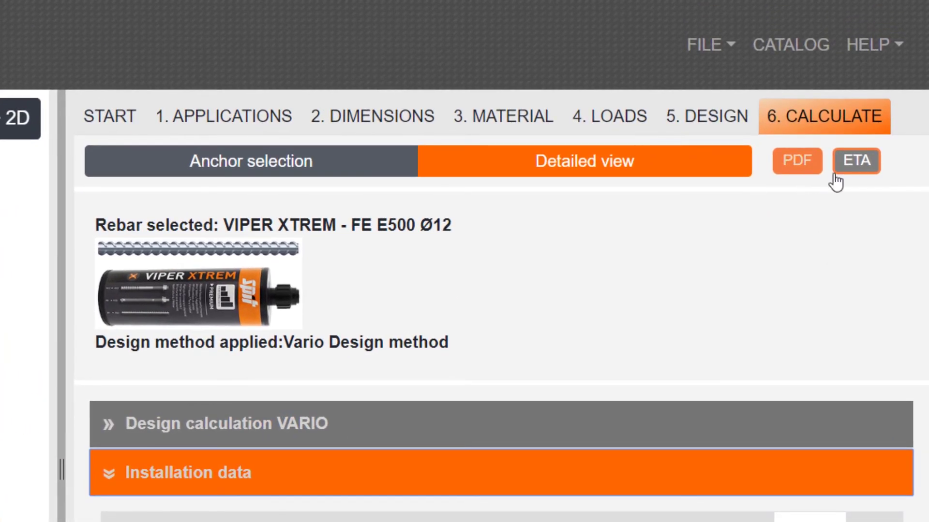
Open the European Technical Assessment of the selected adhesive and look through its pages
left_click(846, 164)
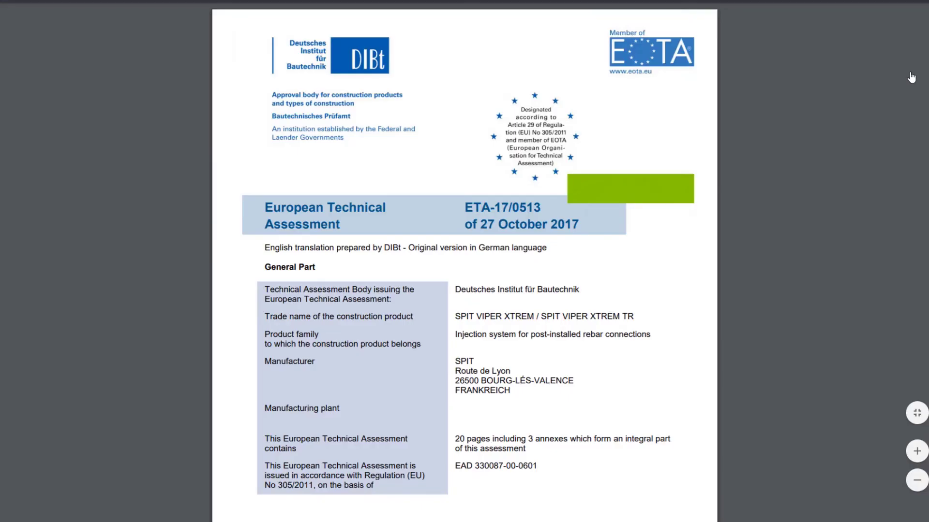
scroll(586, 208, "down", 15)
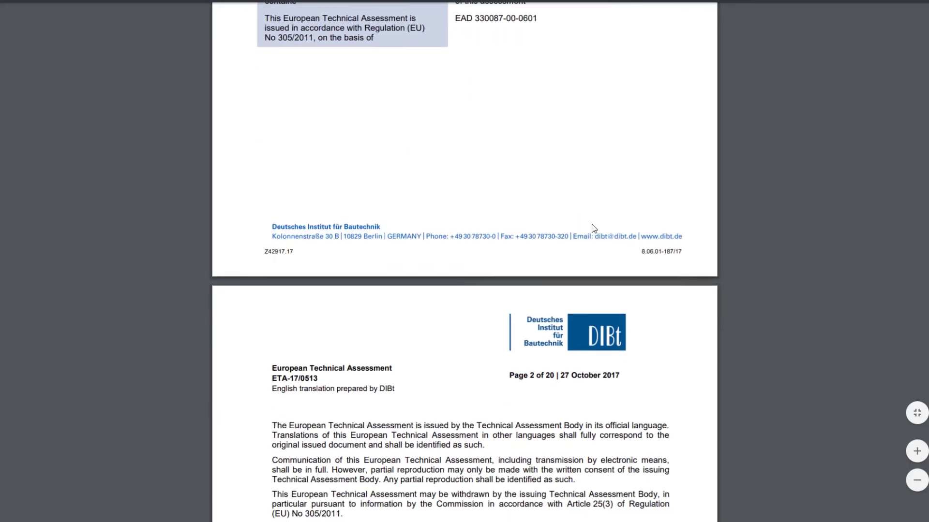
scroll(597, 234, "down", 20)
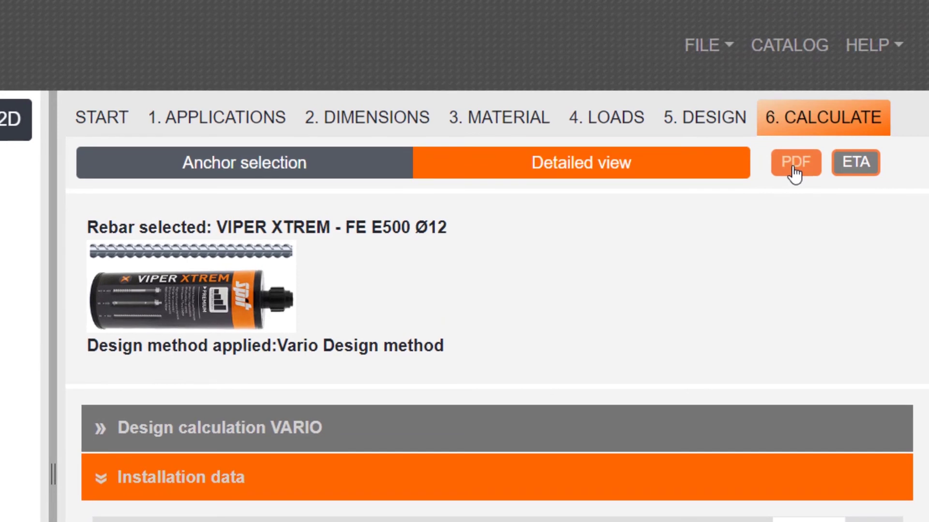
Generate the PDF calculation sheet and review its input data, geometry, calculation details, installation data and anchorage formulas
left_click(794, 165)
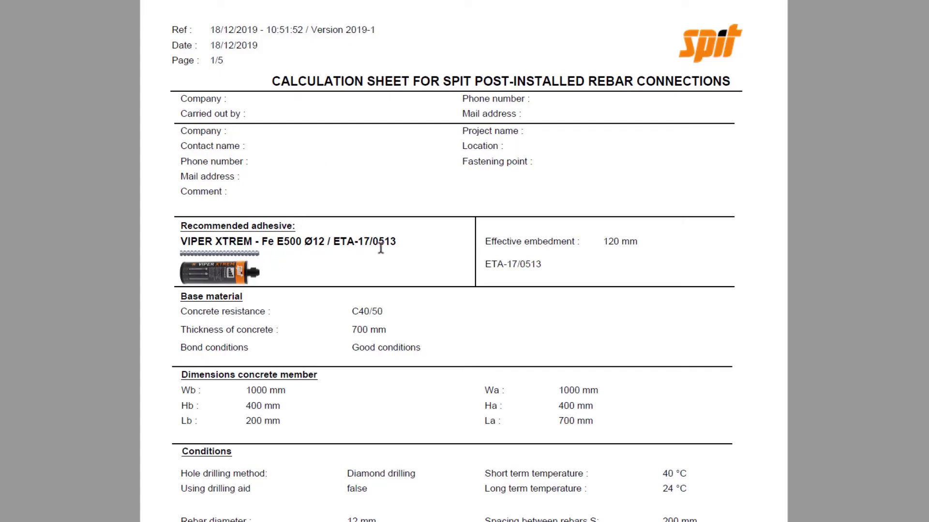
scroll(382, 249, "down", 6)
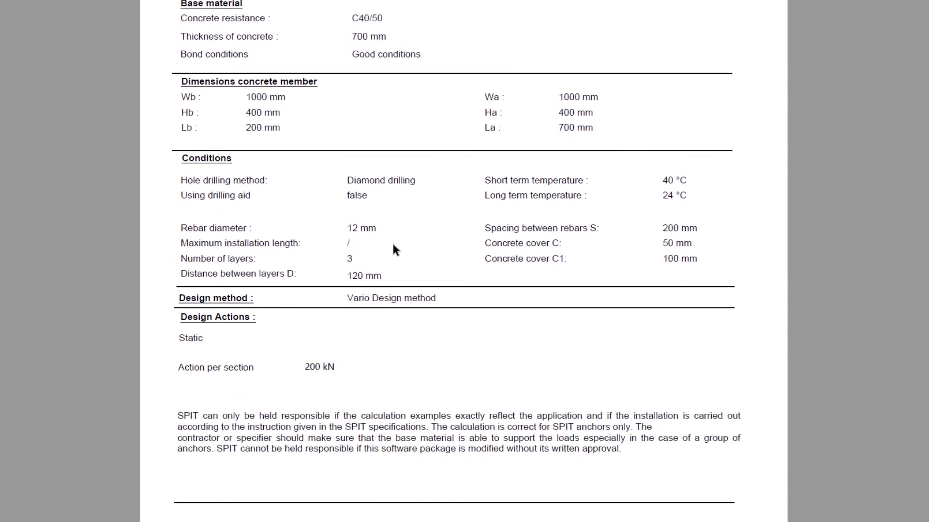
scroll(393, 250, "down", 10)
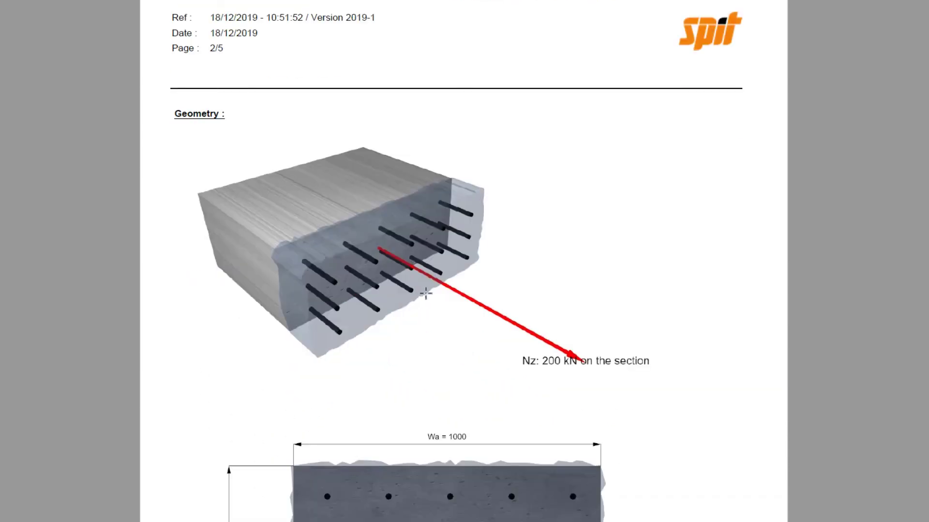
scroll(455, 330, "down", 4)
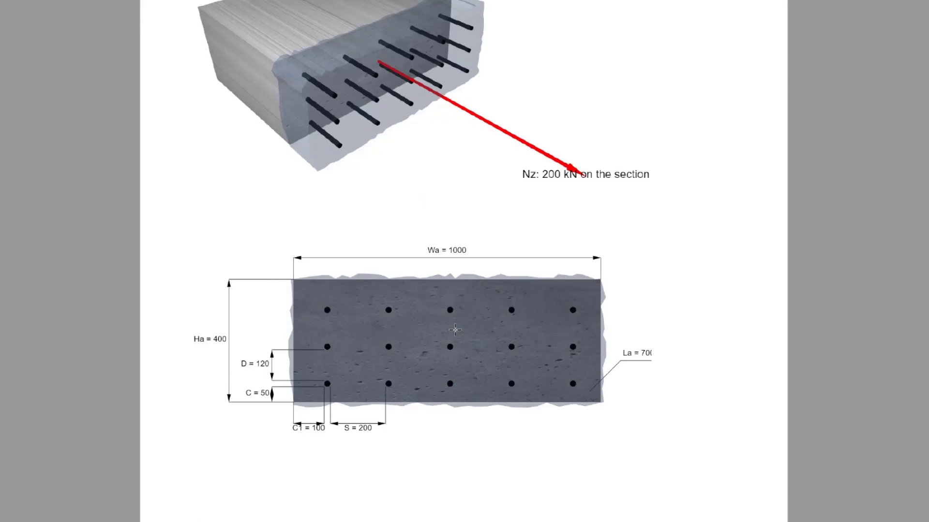
scroll(456, 331, "down", 12)
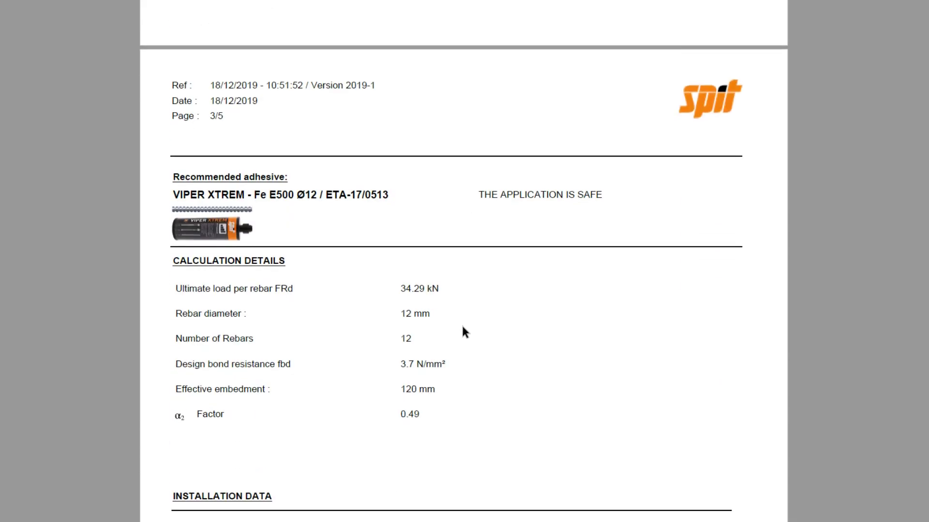
scroll(455, 331, "down", 13)
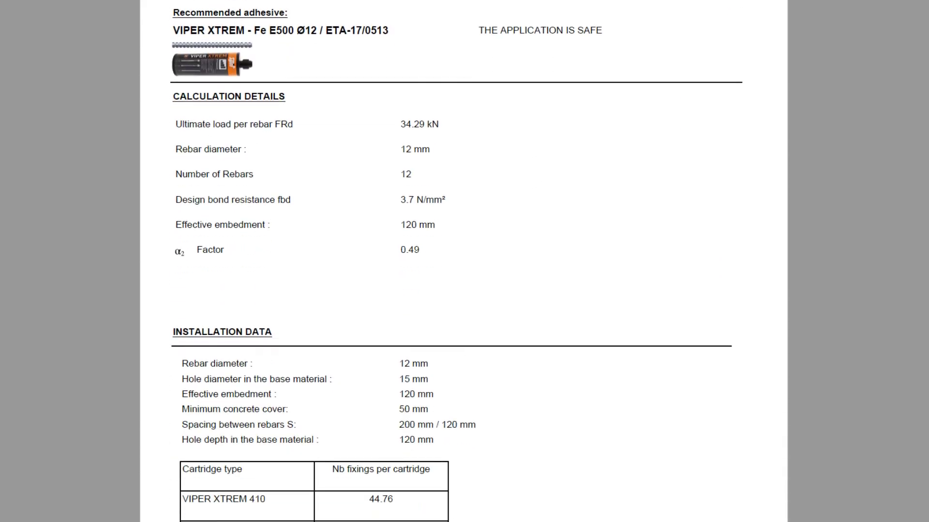
scroll(456, 330, "down", 11)
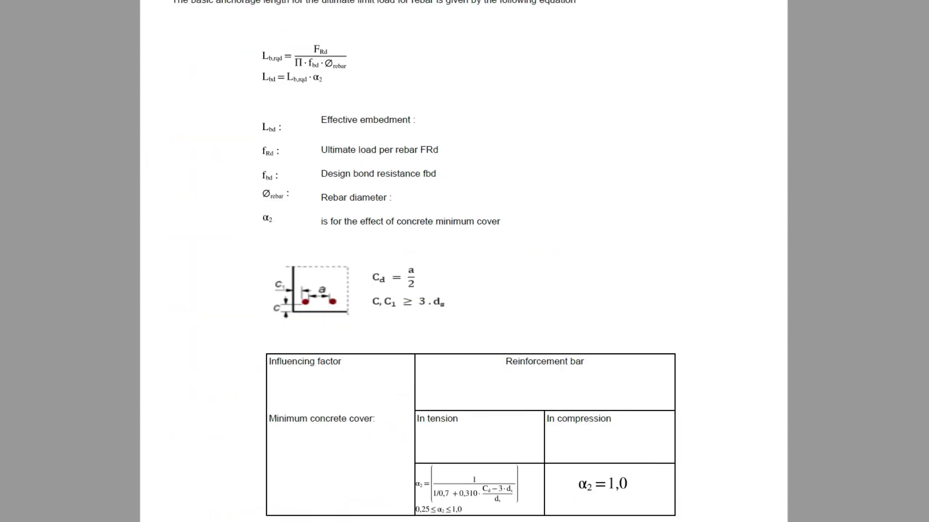
scroll(469, 262, "up", 2)
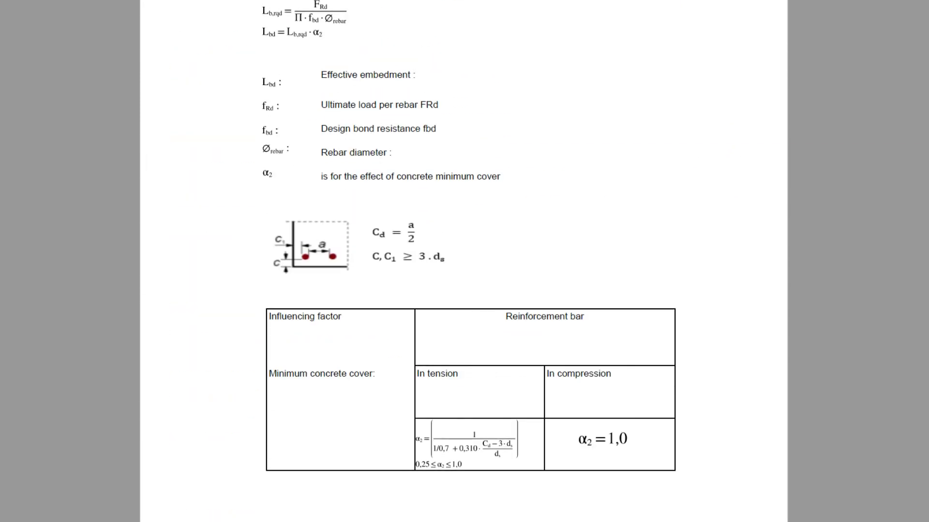